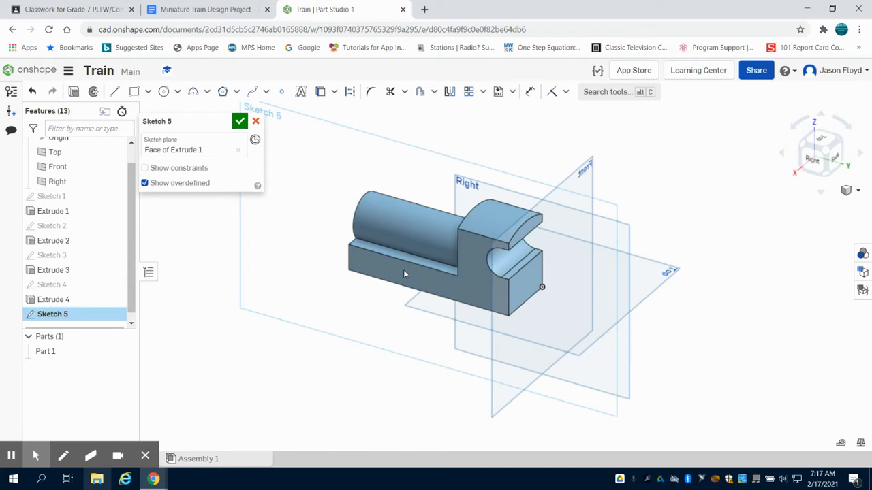
- Facing the locomotive's right side, sketch a 0.25 in diameter circle on the lower body near the front end
click(813, 159)
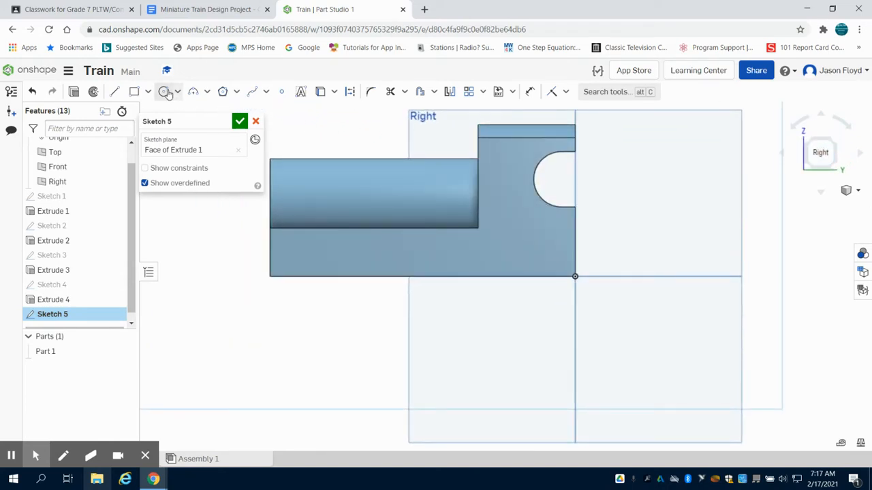
click(165, 93)
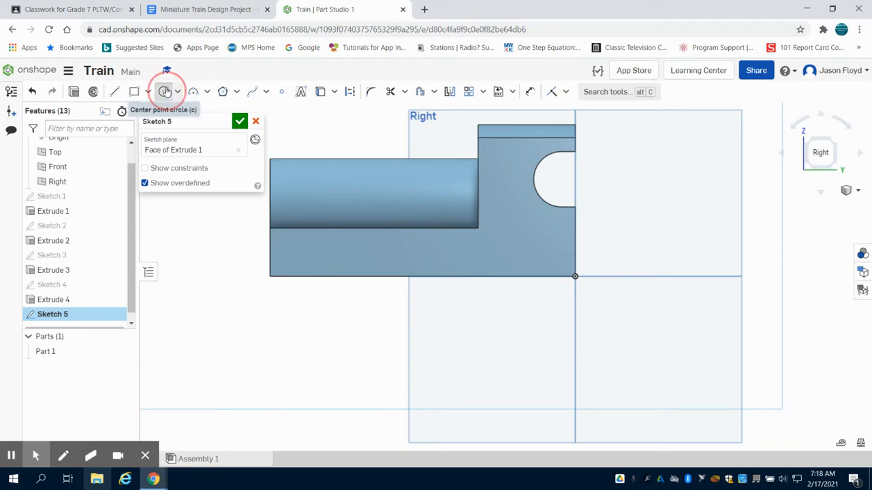
click(319, 257)
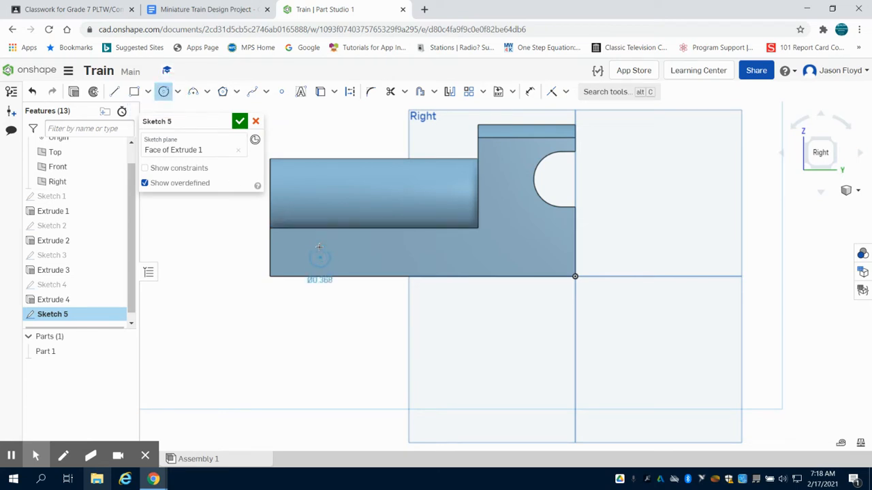
click(319, 247)
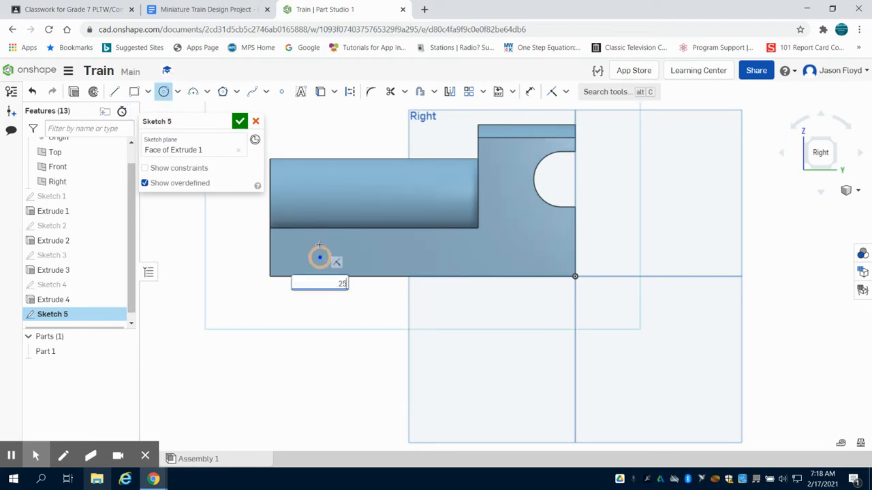
text(.25)
key(Return)
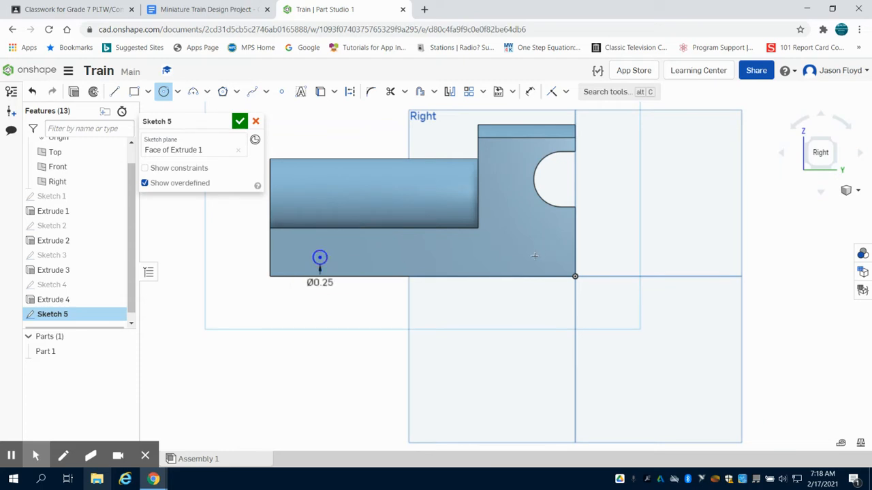
- Sketch a second 0.25 in diameter circle on the lower body beneath the cab window, level with the first
click(534, 256)
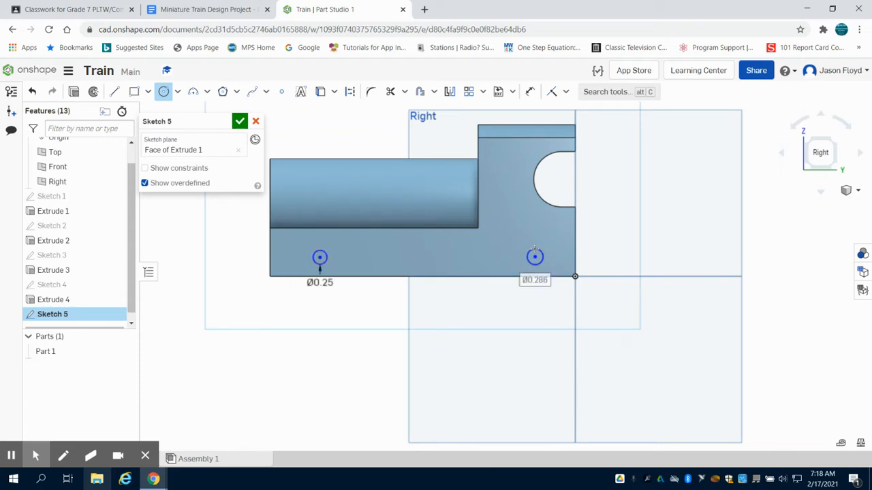
click(534, 250)
key(Escape)
click(535, 250)
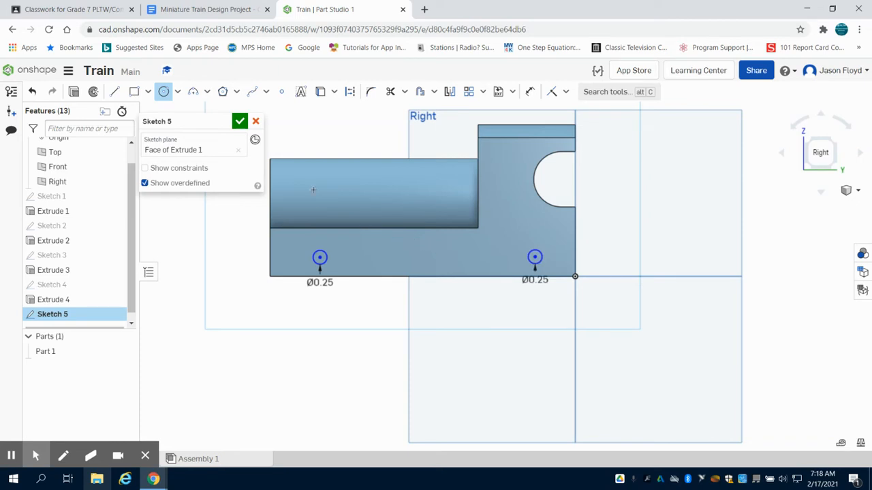
- Dimension the front circle's center 0.5 in above the body's bottom edge
click(532, 94)
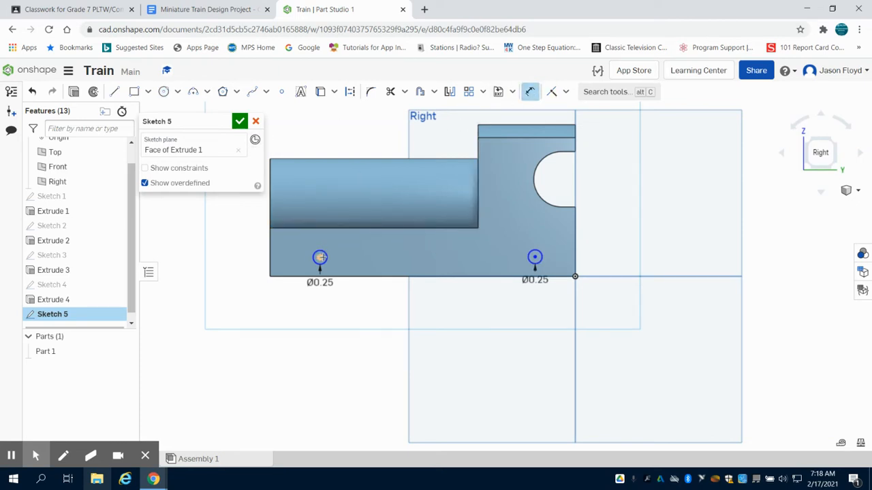
click(312, 276)
click(254, 278)
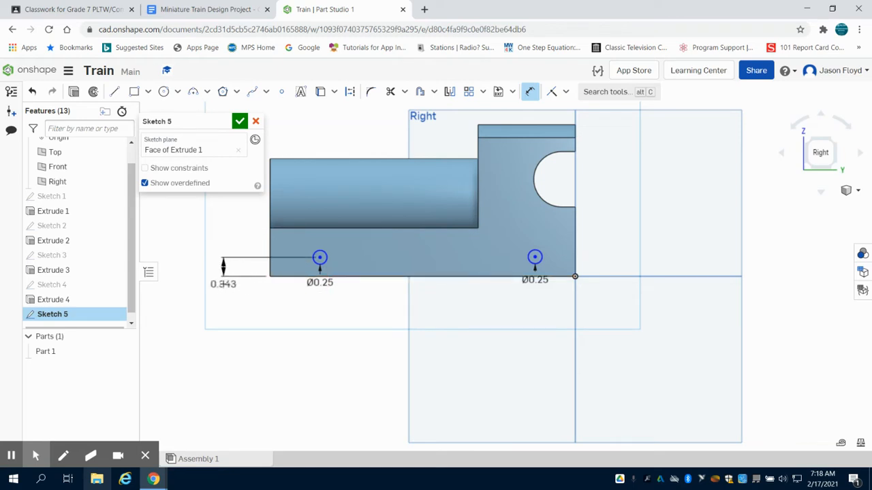
click(224, 283)
text(0.5)
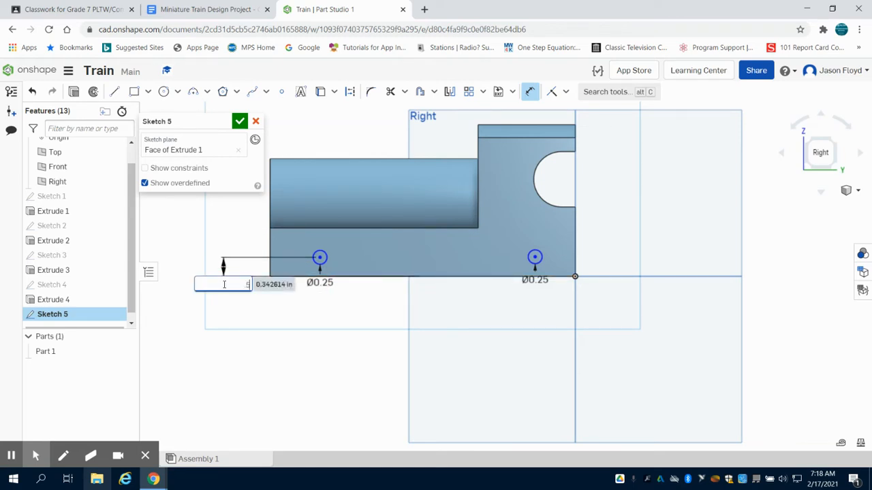
key(Return)
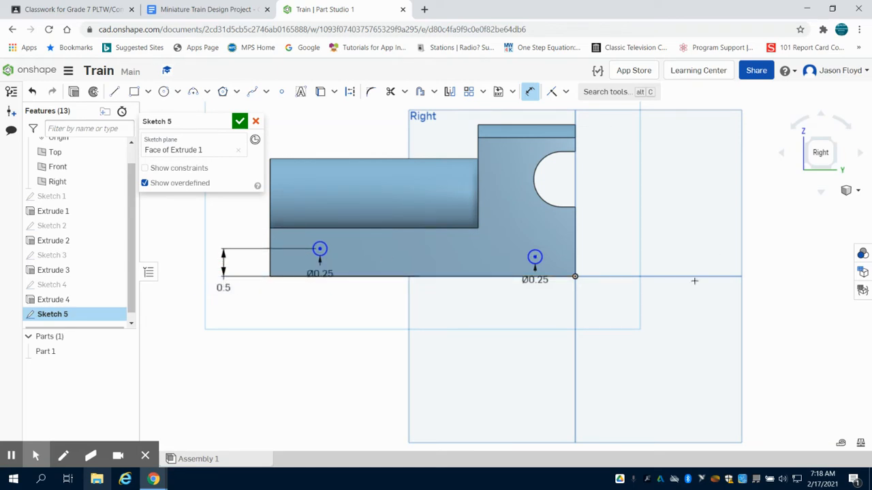
- Dimension the rear circle's center 0.5 in above the body's bottom edge
click(534, 257)
click(552, 275)
click(618, 272)
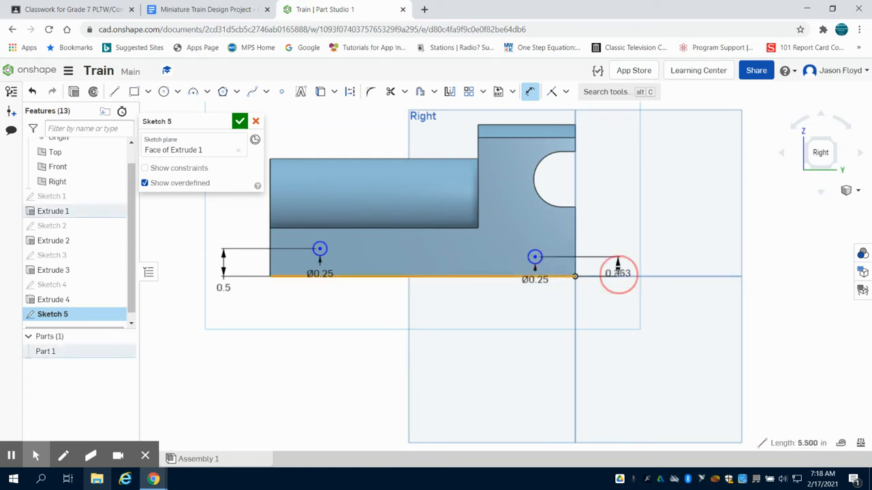
text(5)
key(Return)
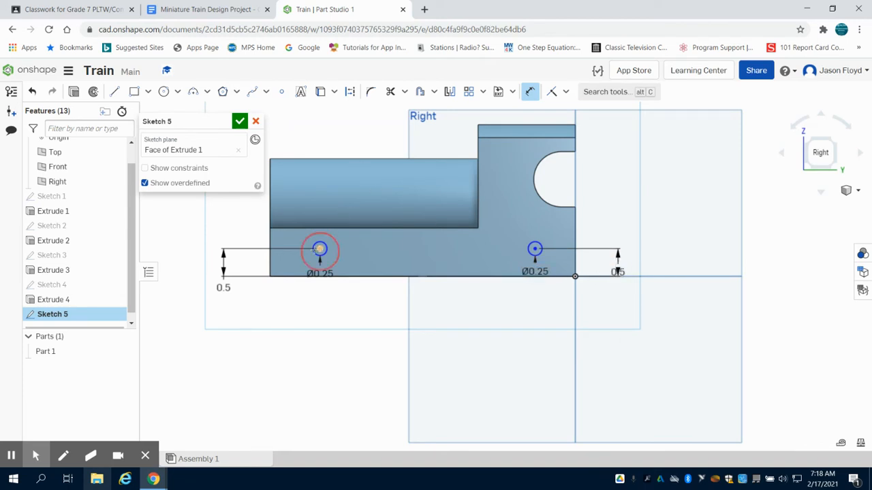
- Dimension the front circle's center 1 in from the body's front edge
click(270, 249)
click(223, 238)
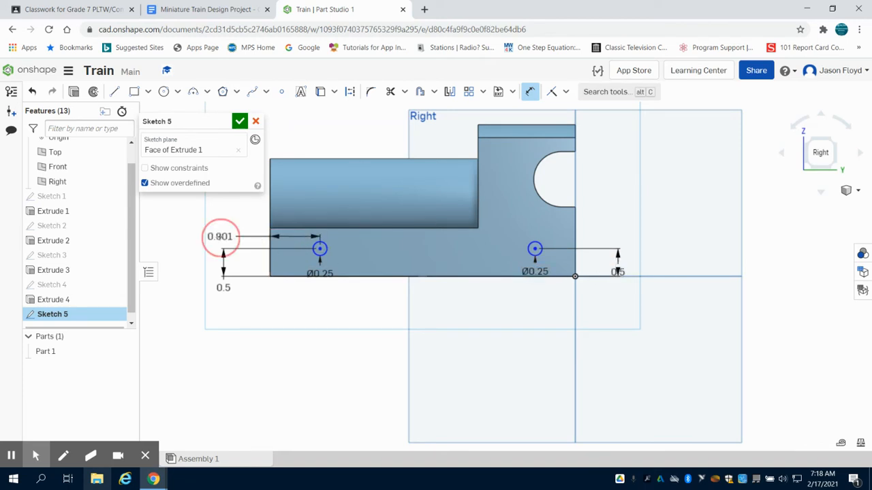
text(1)
key(Return)
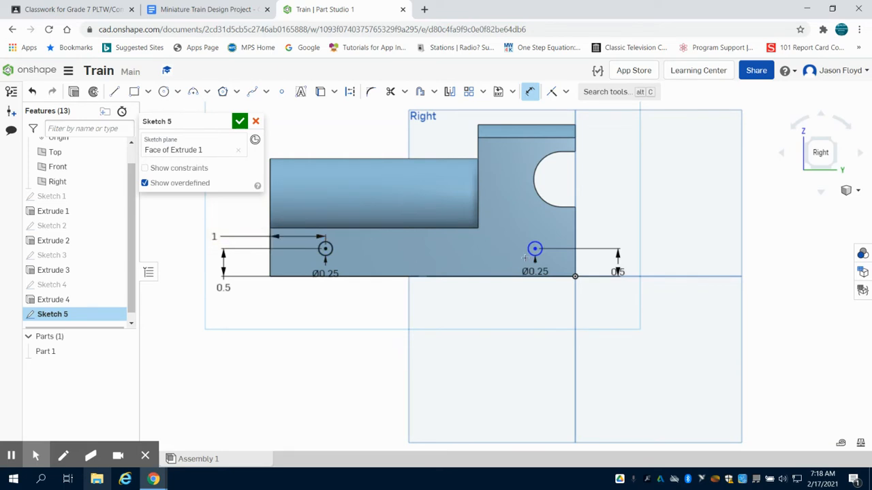
click(535, 249)
click(576, 241)
right_click(545, 322)
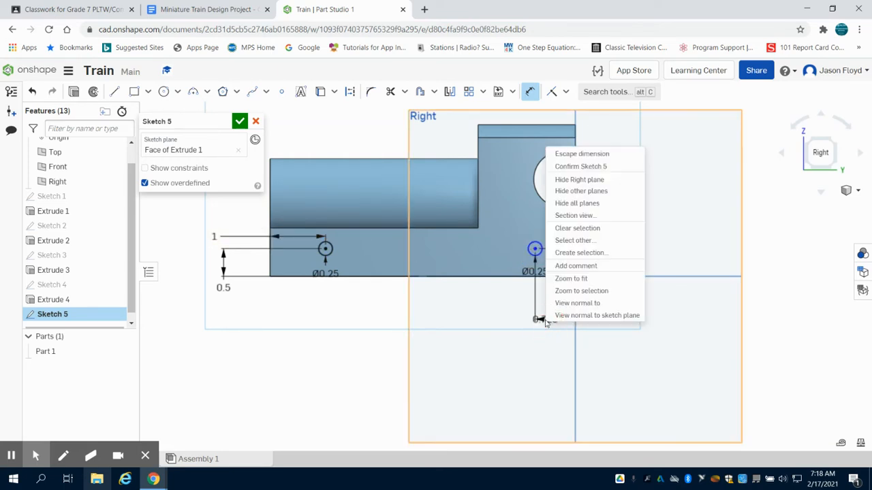
click(507, 311)
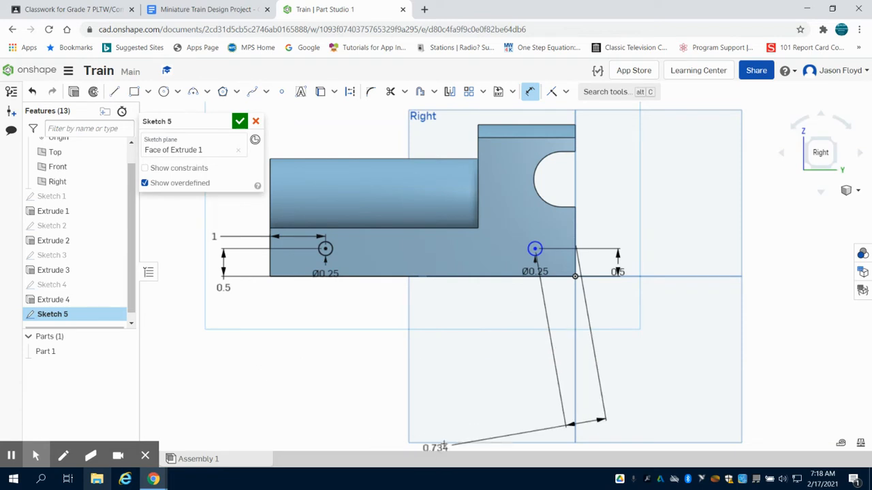
right_click(499, 412)
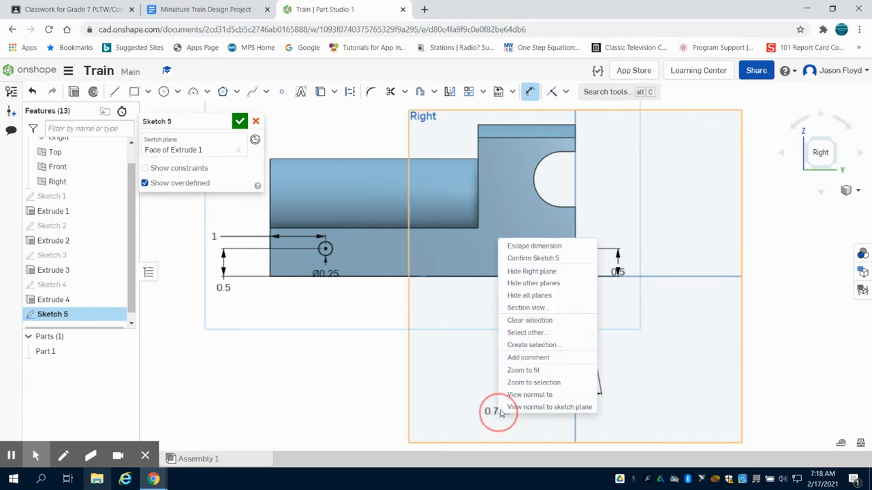
click(537, 246)
- Dimension the rear circle's center from the body's rear edge, matching the front circle's offset from the front edge
click(530, 91)
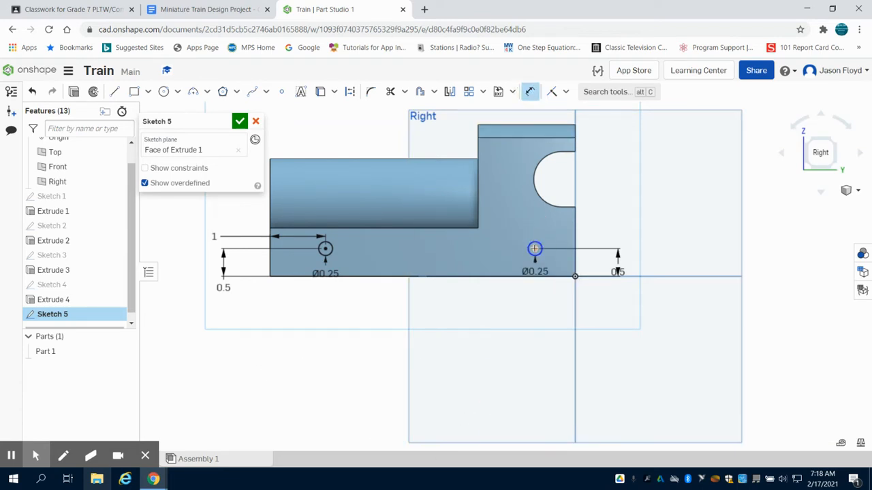
click(534, 249)
click(575, 256)
click(545, 300)
key(Return)
- Extrude the two side circles as a Remove cut with the Through all end type to make the axle holes
click(75, 92)
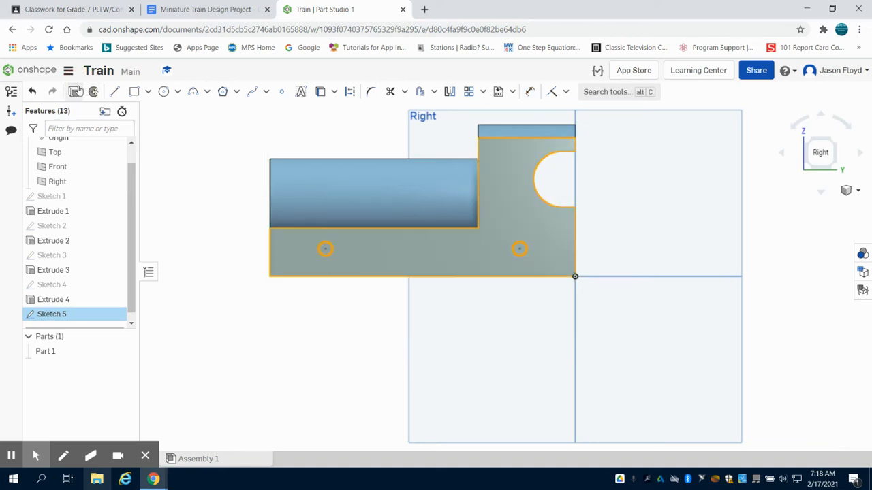
click(207, 152)
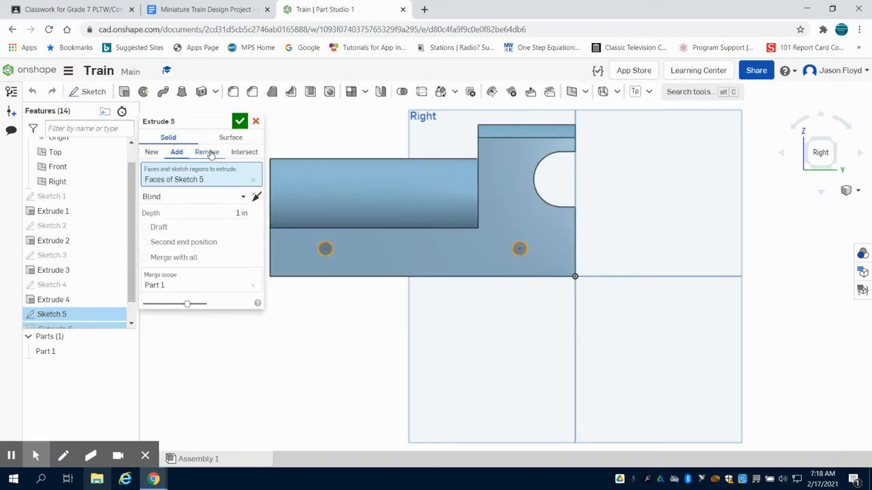
click(214, 197)
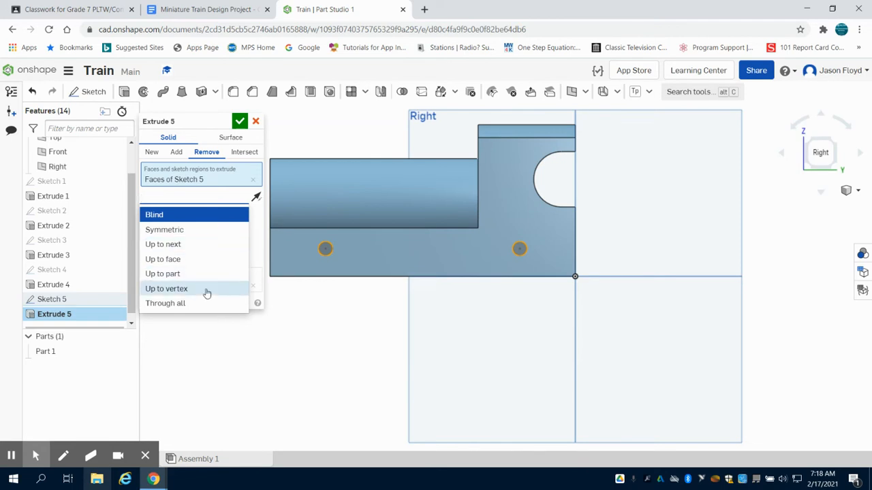
click(202, 304)
click(241, 122)
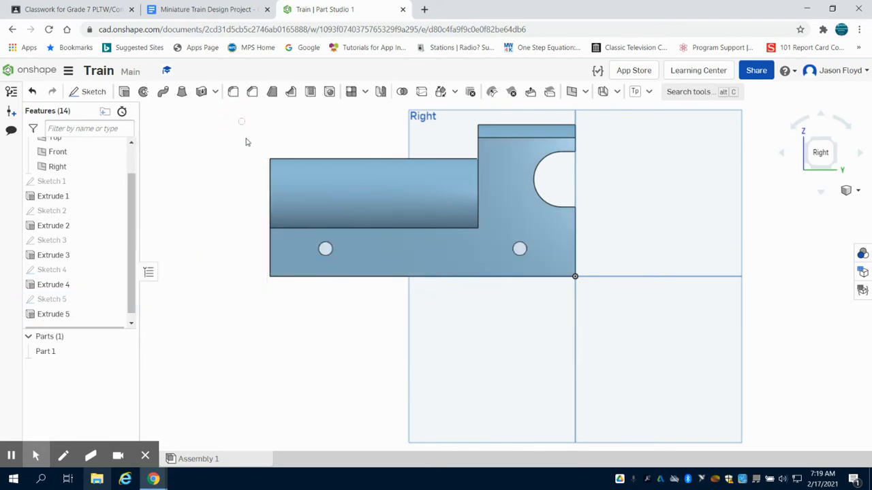
- Start a new sketch on the locomotive's flat front face, viewed straight from the front
right_drag(289, 339, 332, 344)
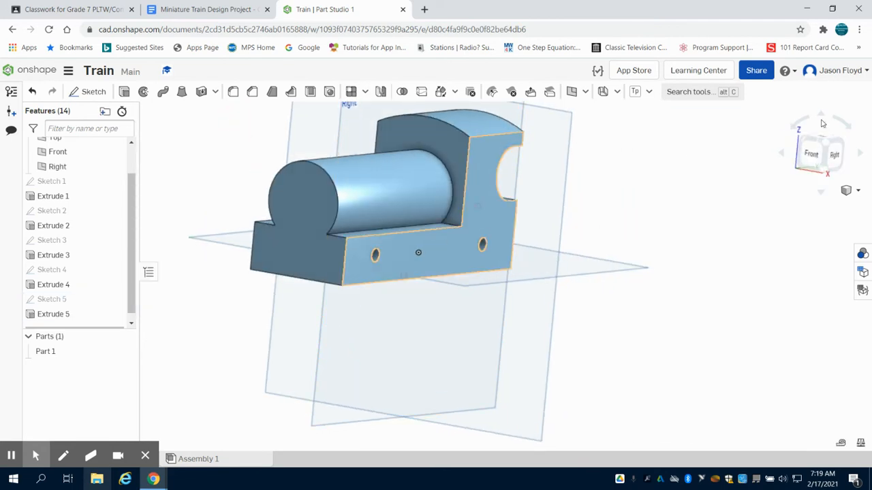
click(811, 157)
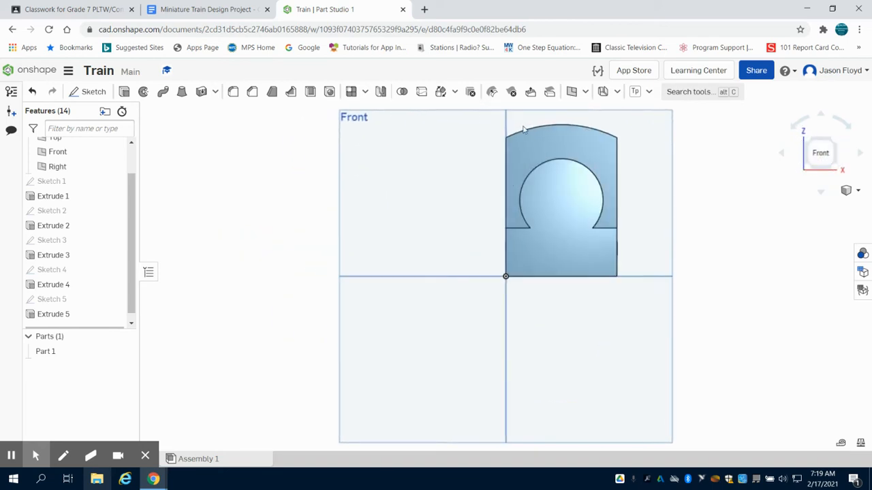
click(91, 91)
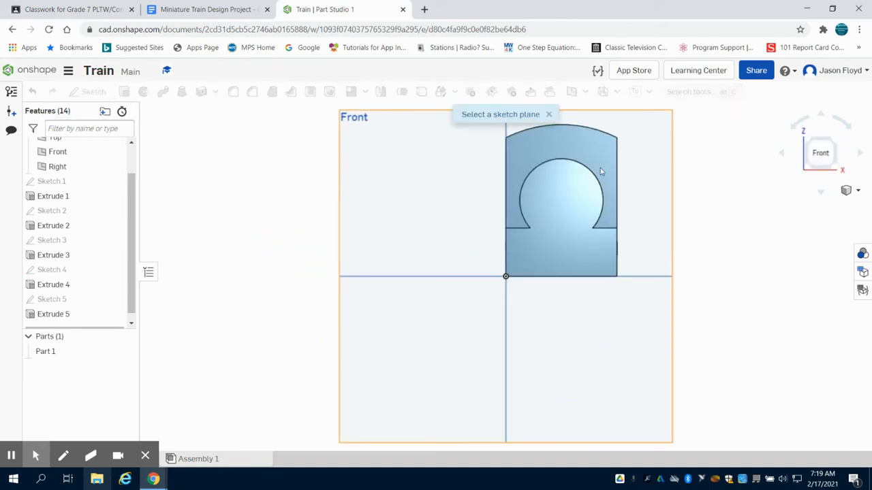
click(561, 209)
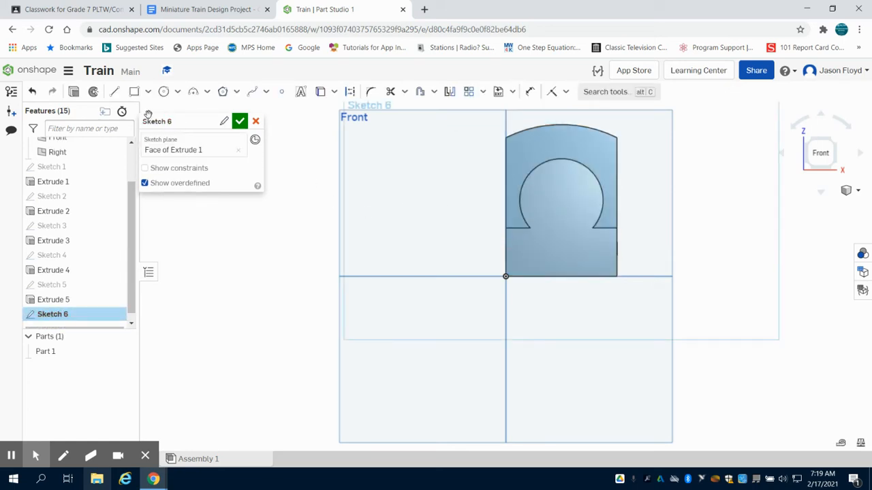
- Sketch two 0.125 in diameter circles on the front face's lower block, one toward each side
click(164, 91)
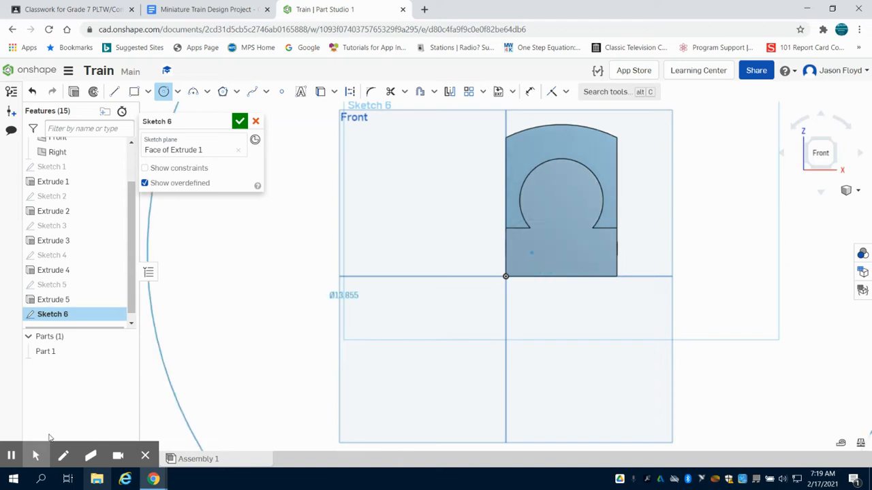
click(550, 253)
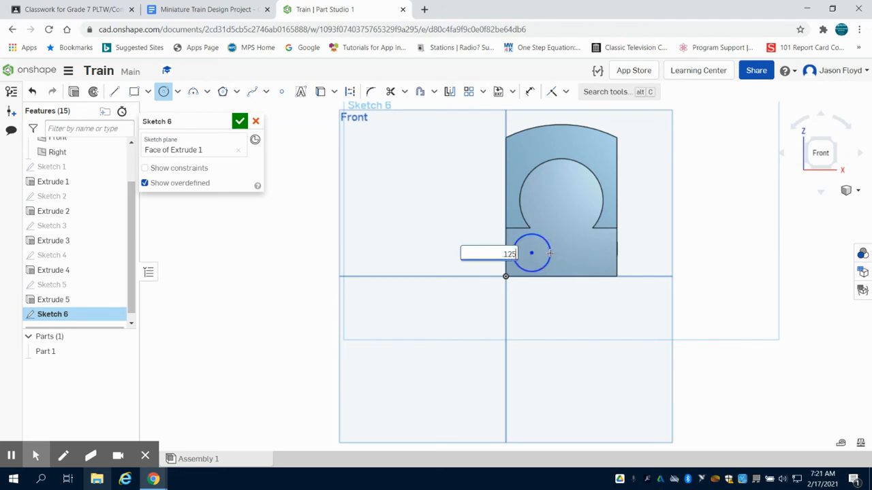
key(Return)
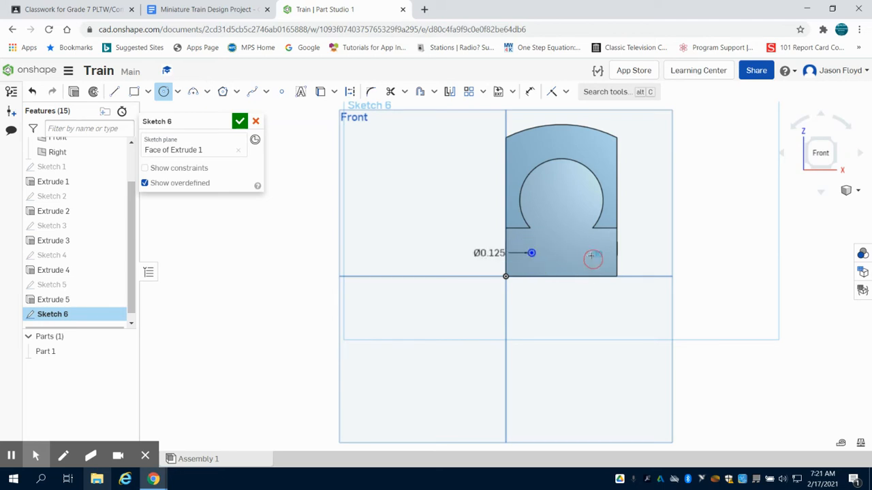
click(592, 257)
click(592, 258)
text(.125)
key(Return)
- Sketch a third 0.125 in diameter circle centrally between and above the other two, in the lower part of the boiler
click(565, 219)
click(565, 213)
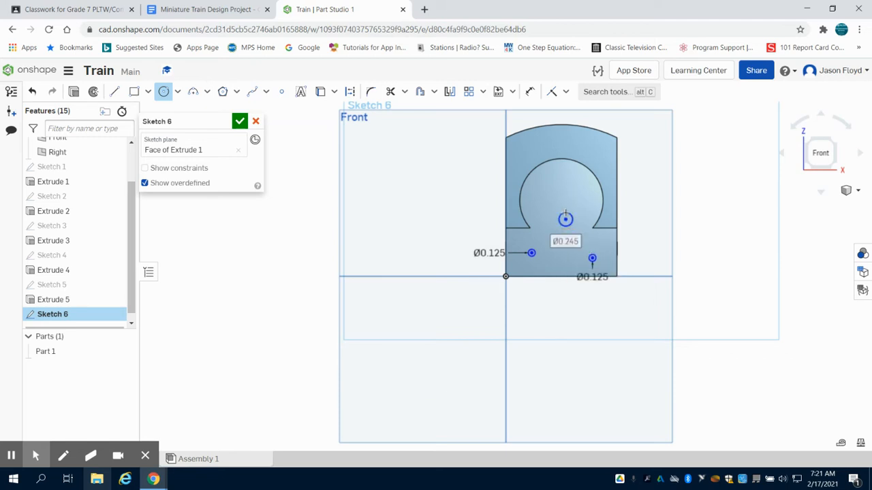
text(.125)
key(Return)
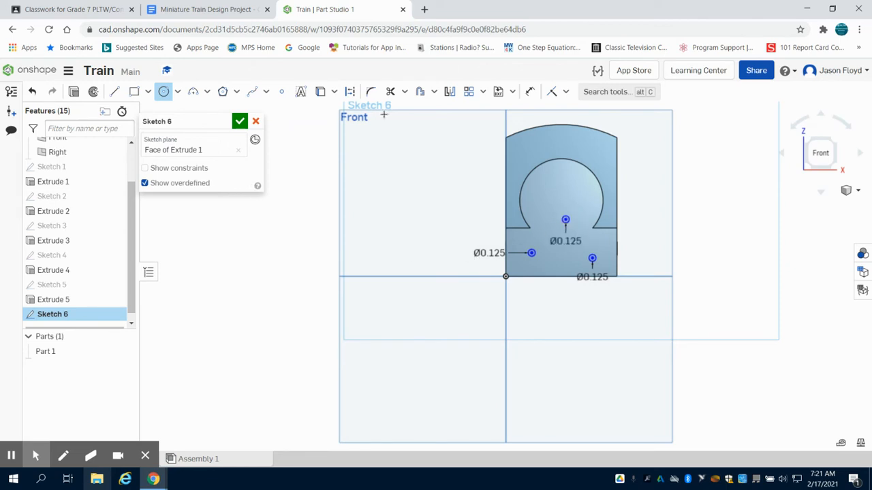
- Dimension the lower-left circle's center 0.125 in above the front face's bottom edge
click(530, 91)
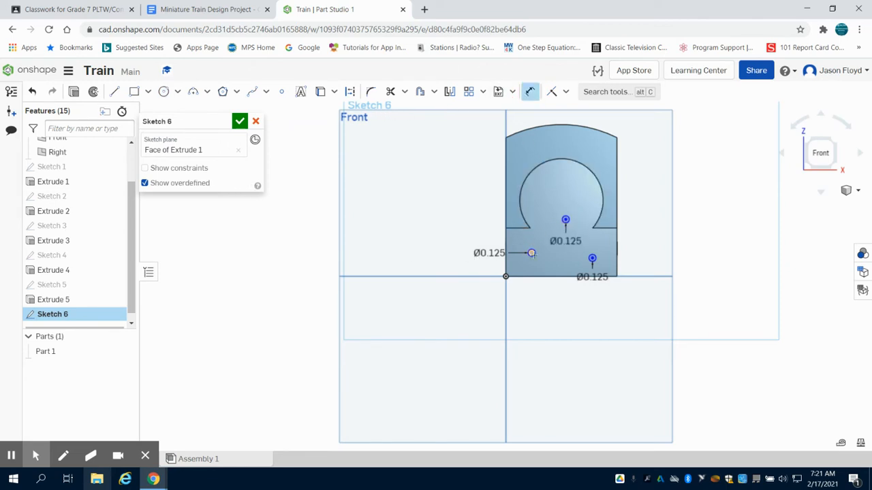
click(532, 253)
click(526, 277)
click(461, 279)
key(BackSpace)
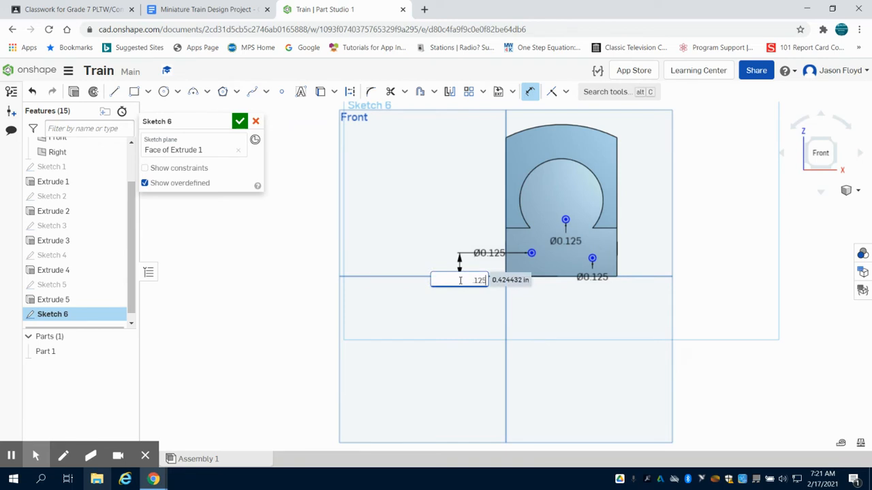
key(Return)
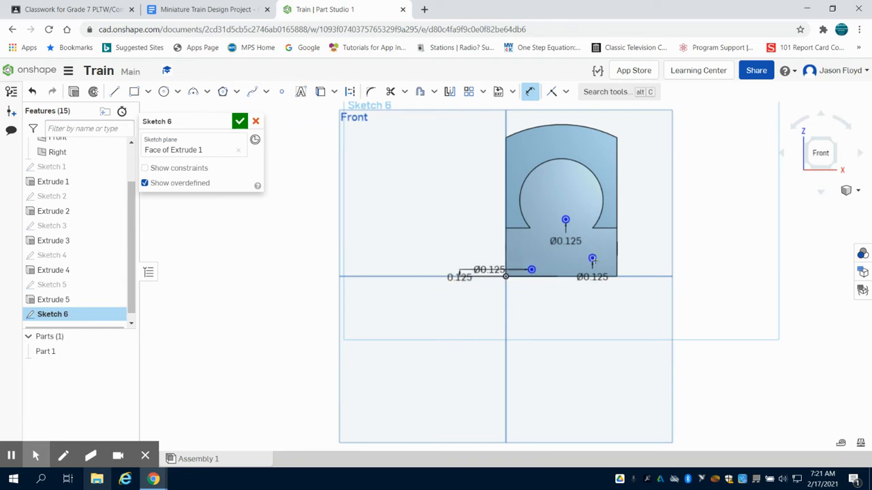
- Dimension the lower-right circle's center 0.125 in above the front face's bottom edge
click(592, 259)
click(576, 277)
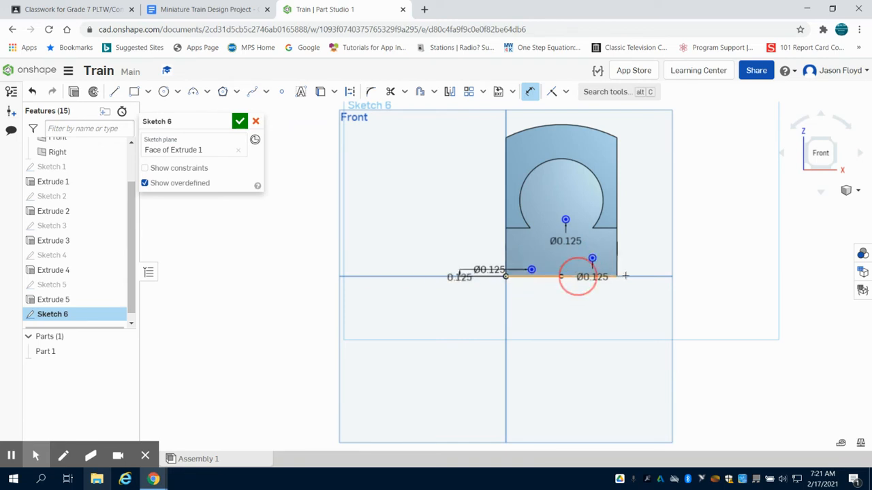
click(649, 267)
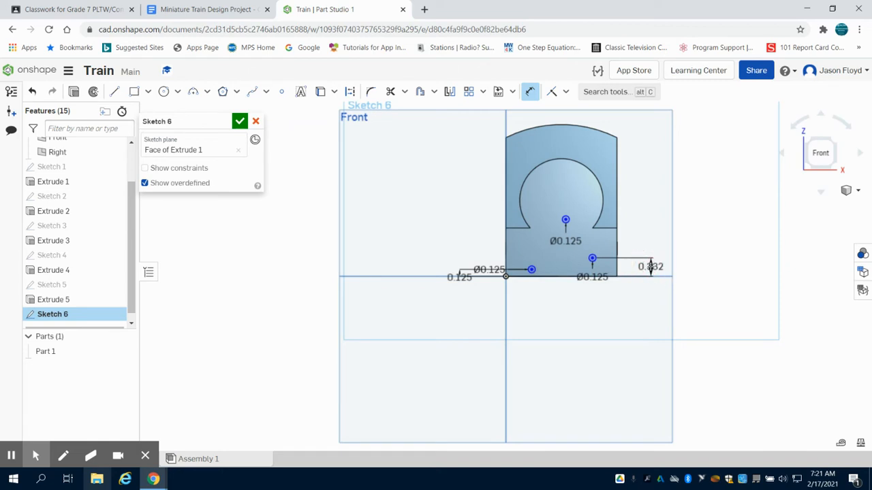
text(1)
text(125)
key(Return)
- Dimension the lower-left circle's center 0.375 in from the front face's left edge
click(530, 270)
click(505, 252)
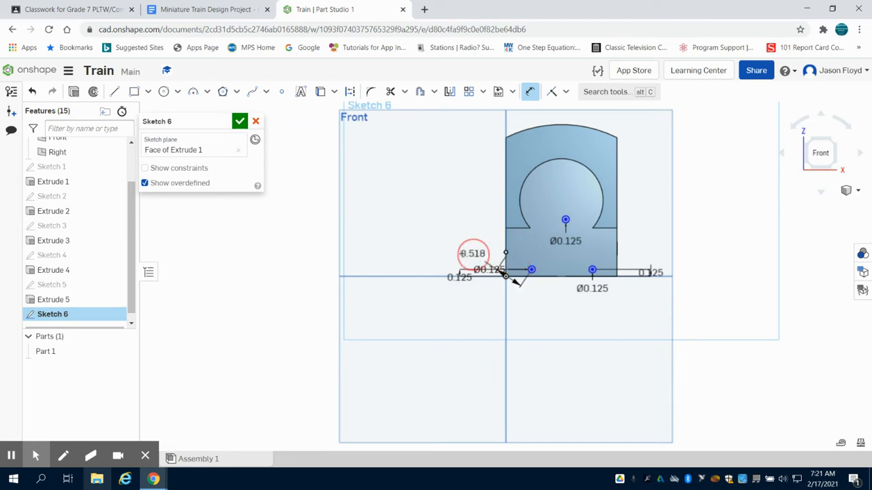
click(448, 252)
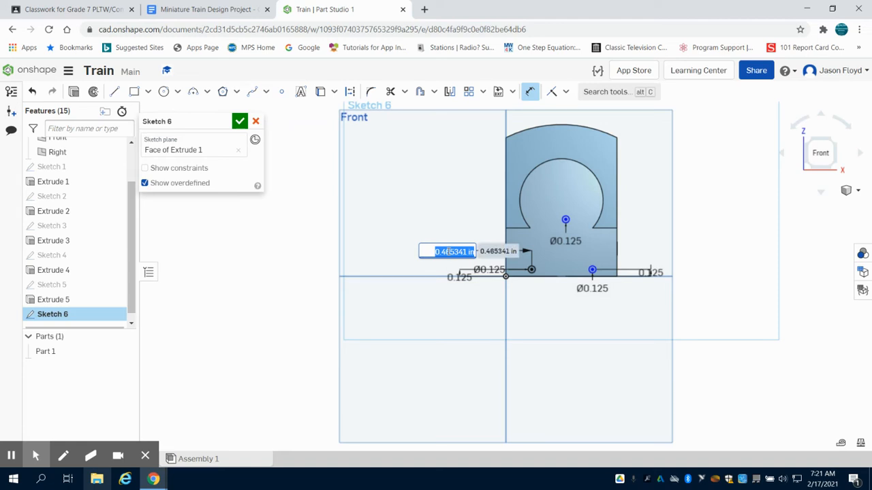
key(BackSpace)
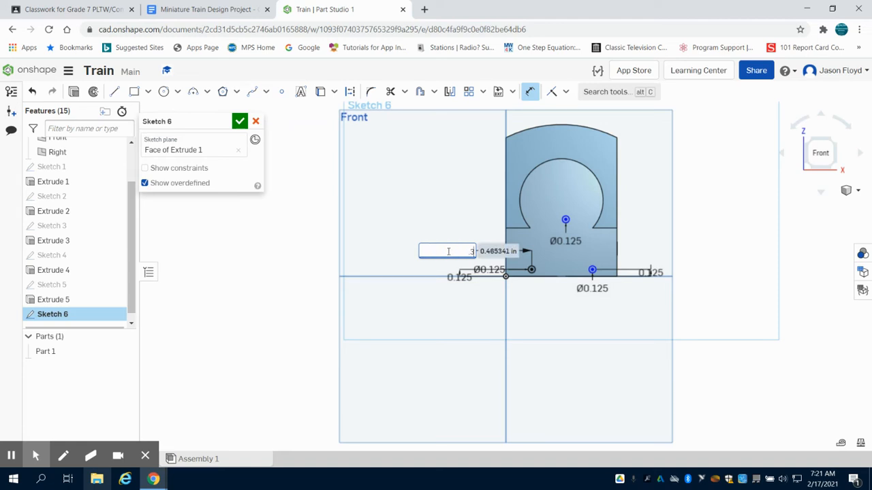
key(Return)
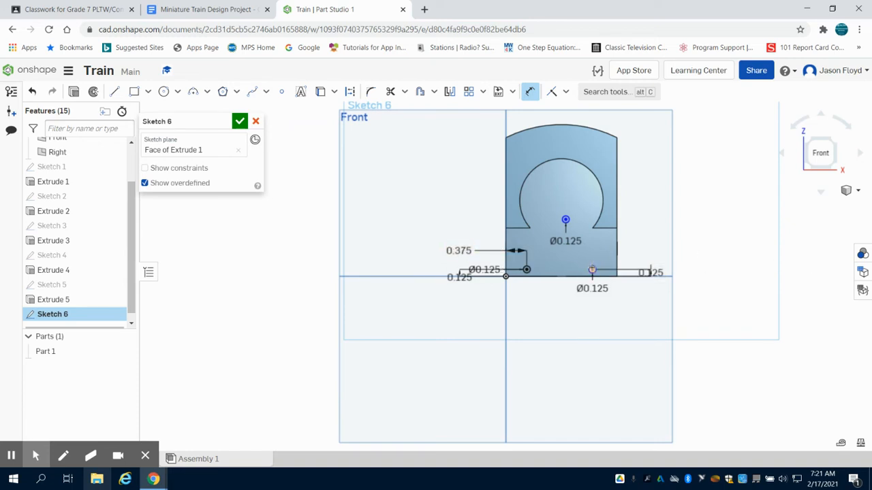
- Dimension the lower-right circle's center 0.375 in from the front face's right edge
click(592, 270)
click(615, 257)
click(668, 256)
key(BackSpace)
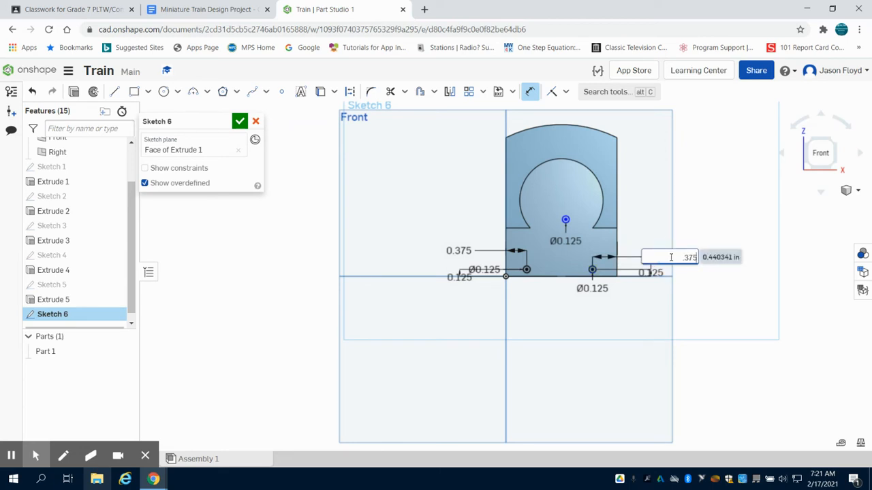
text(.375)
key(Return)
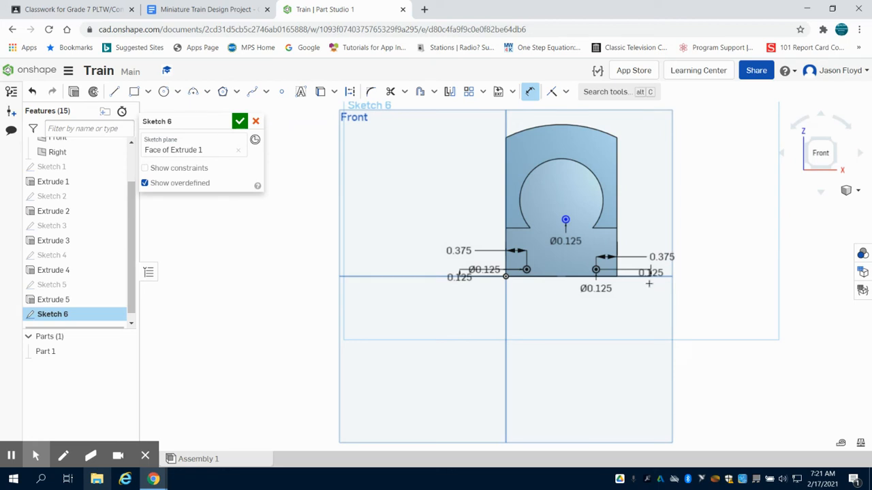
- Dimension the upper middle circle's center 1 in from the front face's left edge
click(565, 220)
click(504, 235)
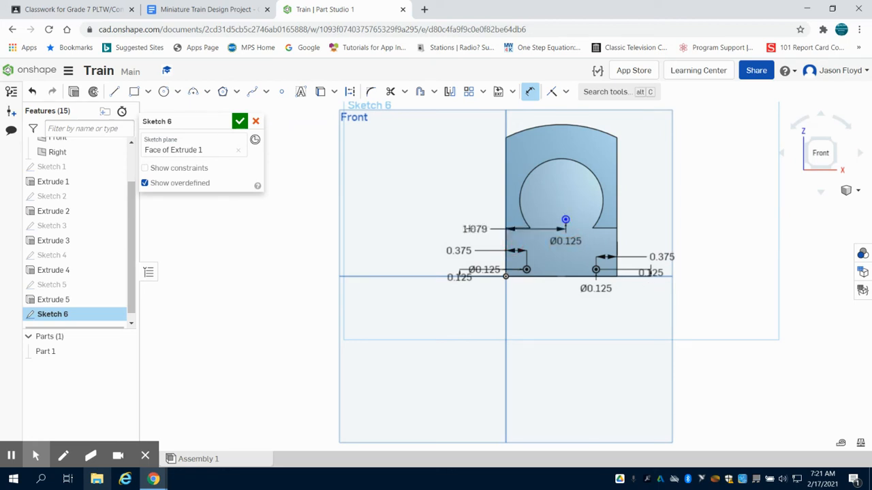
click(464, 225)
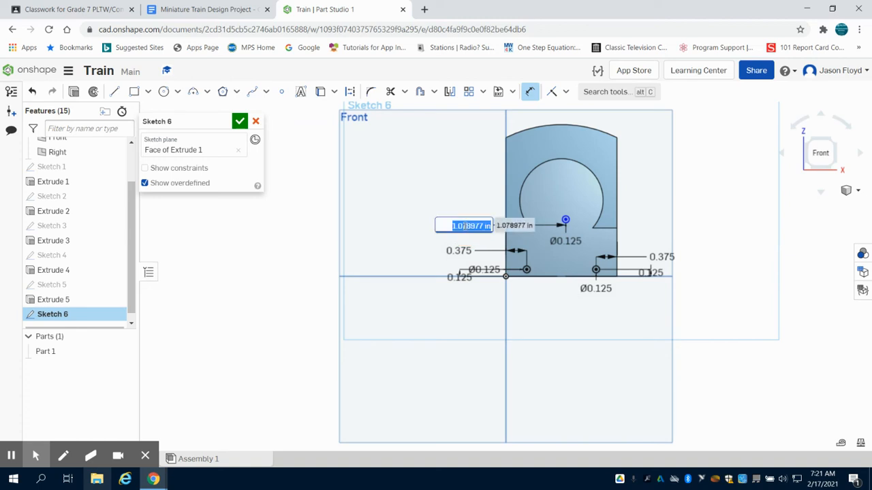
text(1)
key(Return)
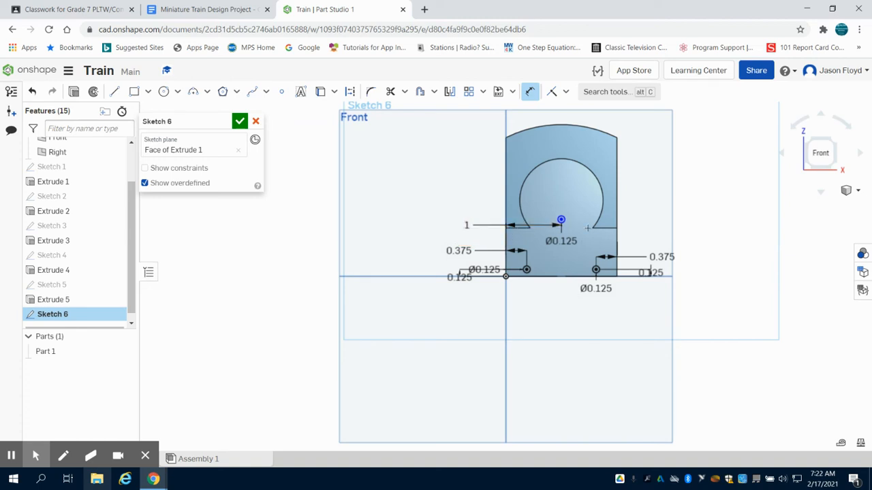
- Dimension the upper middle circle's center 0.625 in above the front face's bottom edge
click(561, 218)
click(561, 276)
click(558, 304)
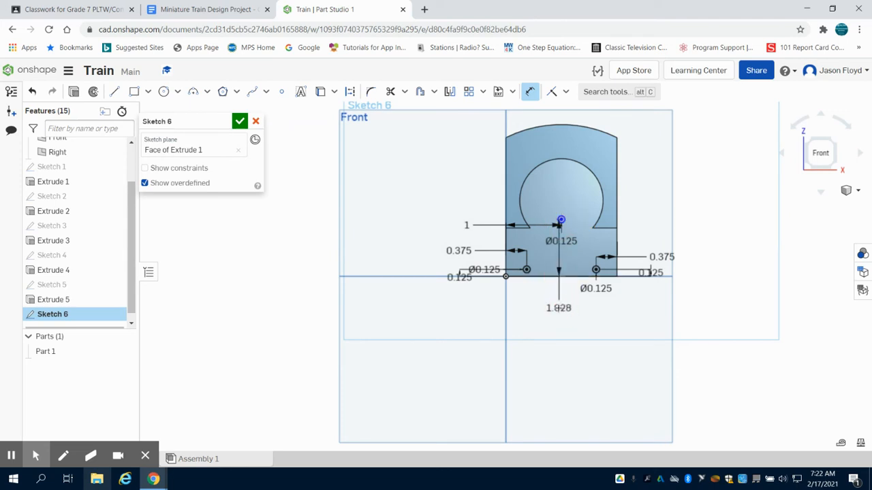
key(BackSpace)
text(.625)
key(Return)
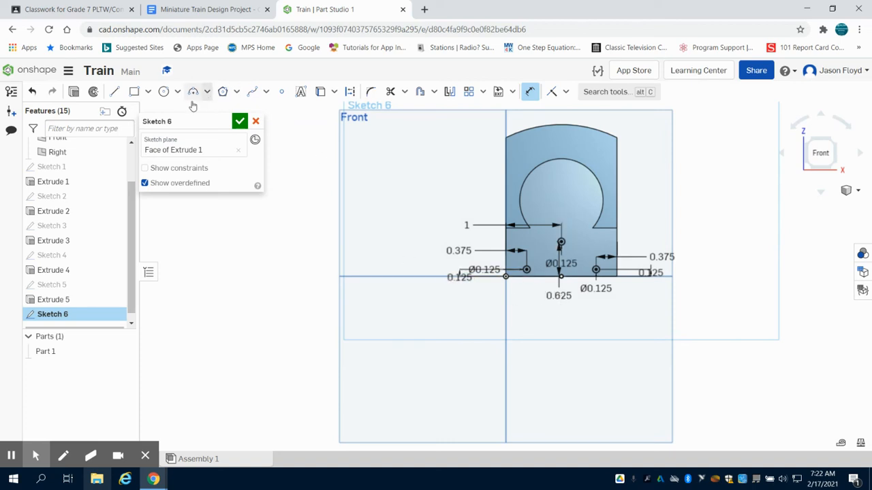
- Cut the three small circles into the locomotive's front face with a blind Extrude set to remove material
click(73, 92)
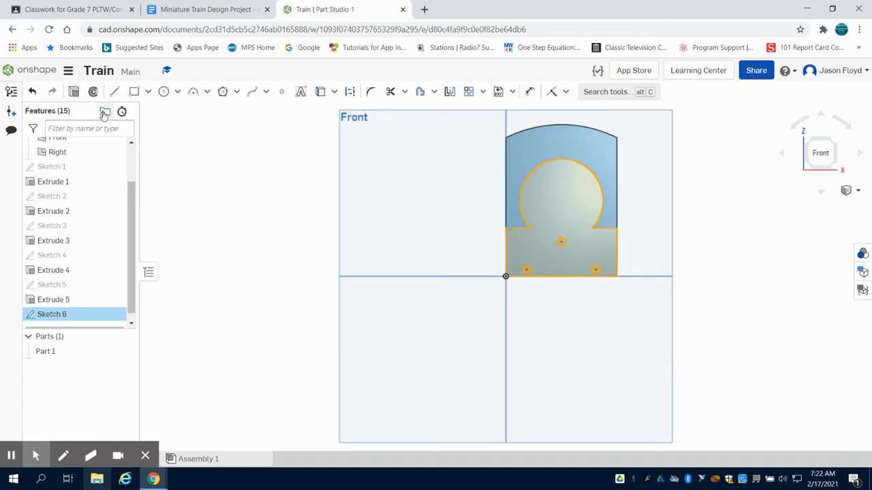
click(176, 151)
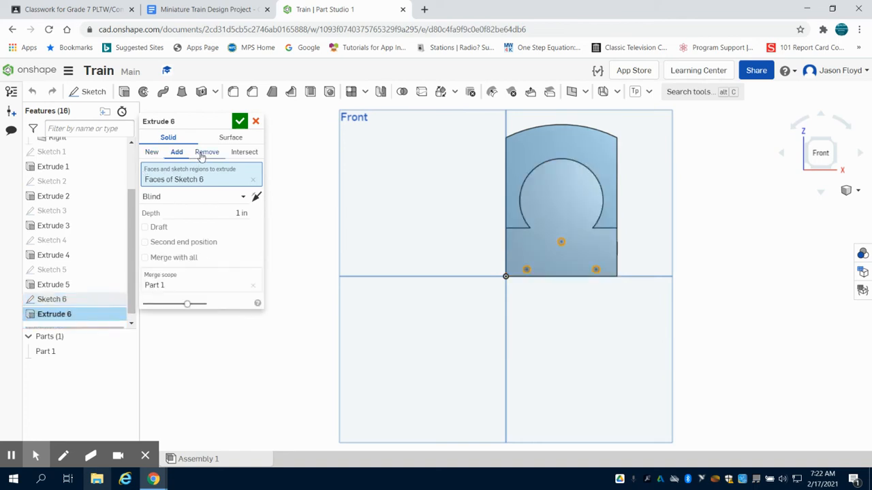
click(203, 152)
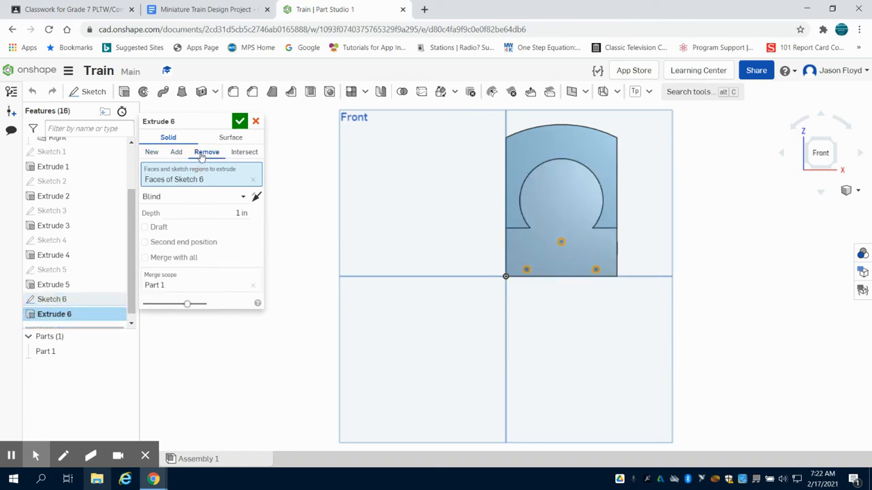
click(231, 212)
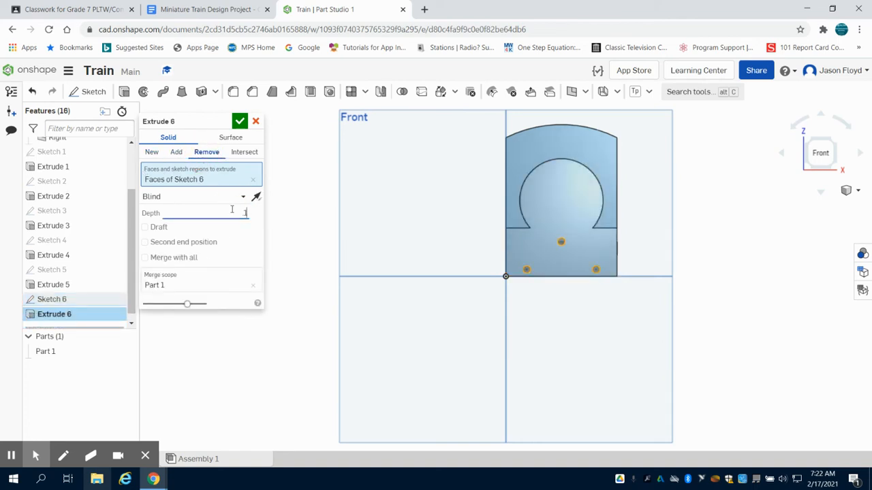
key(Return)
click(239, 121)
right_drag(710, 218, 705, 241)
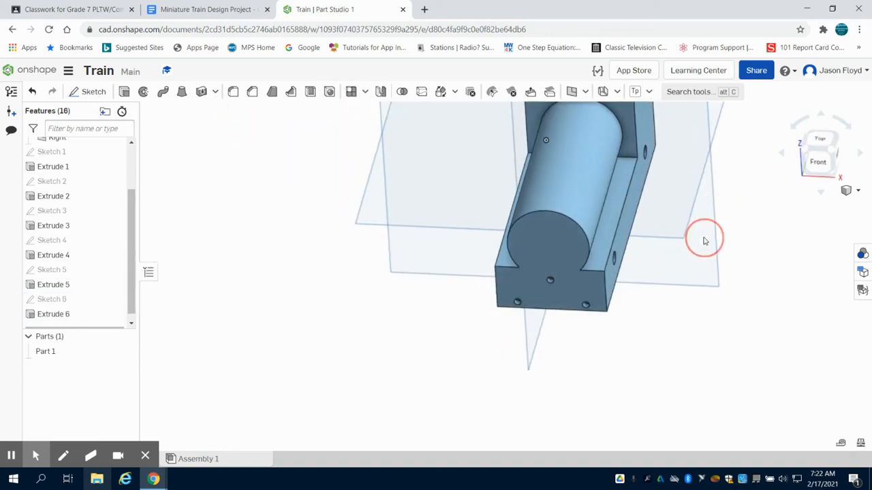
- Check the train body drawing and start a new sketch on the locomotive's flat rear face, viewed straight from the back
click(228, 9)
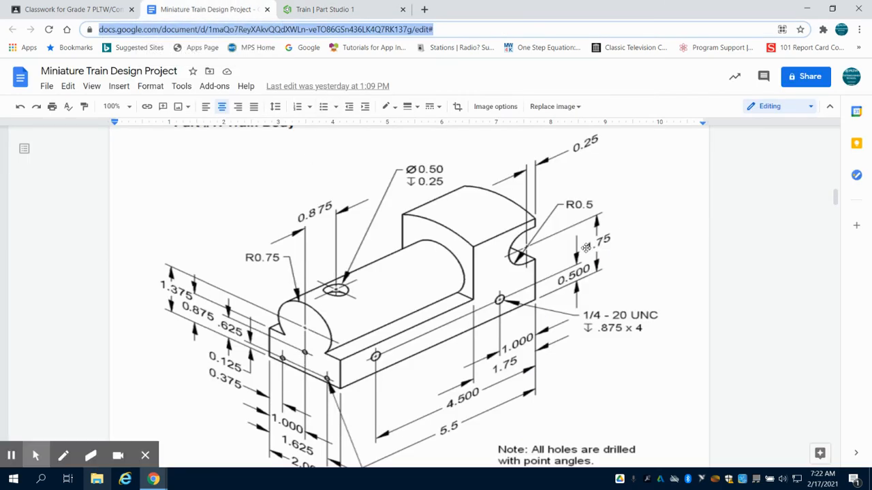
click(318, 13)
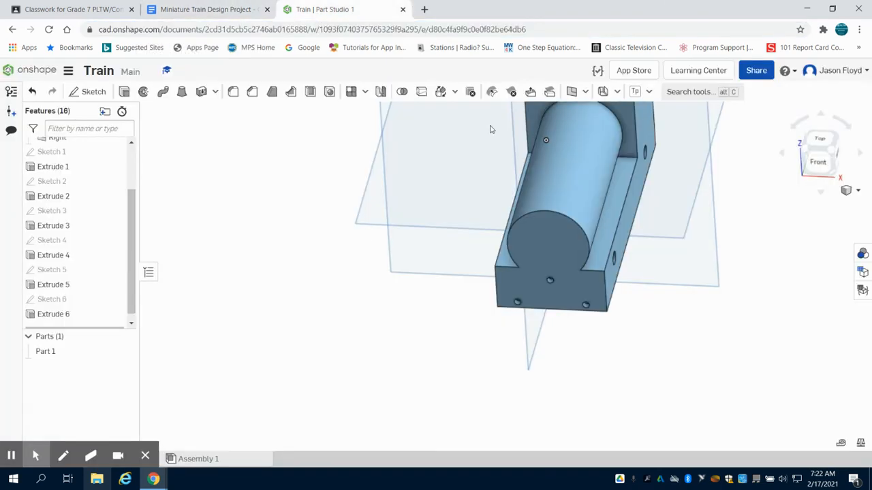
click(836, 151)
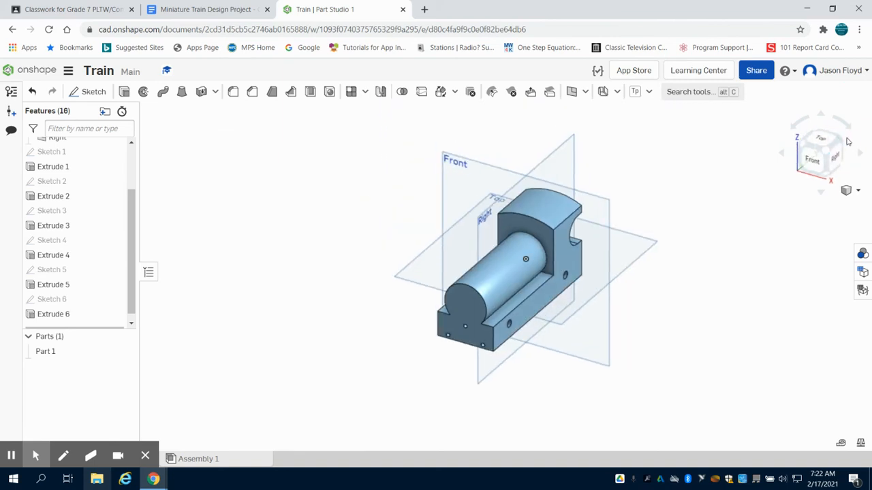
click(848, 142)
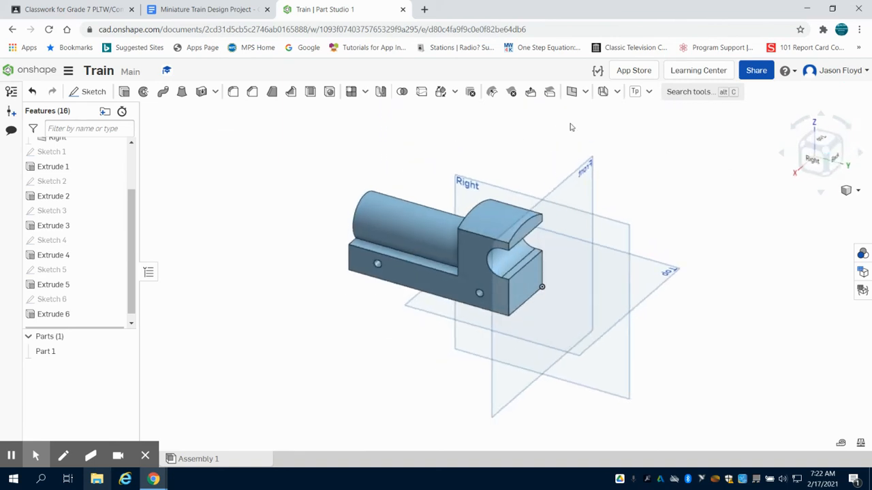
click(88, 92)
click(518, 281)
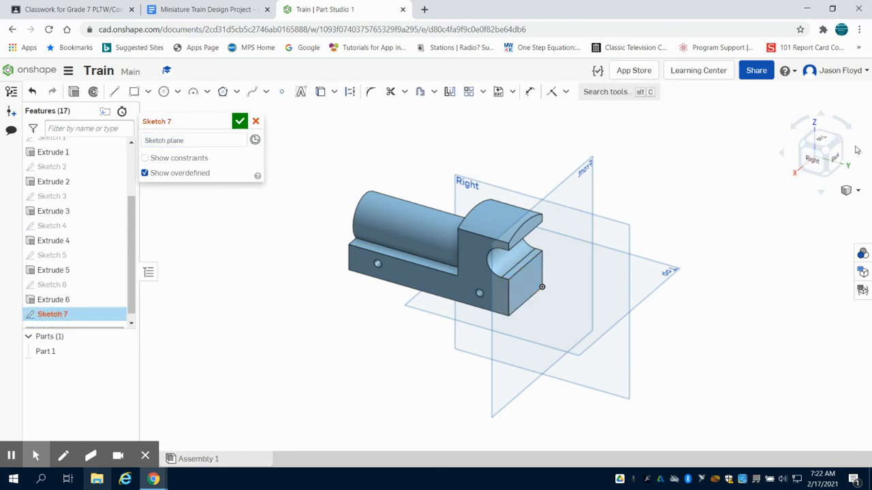
click(838, 158)
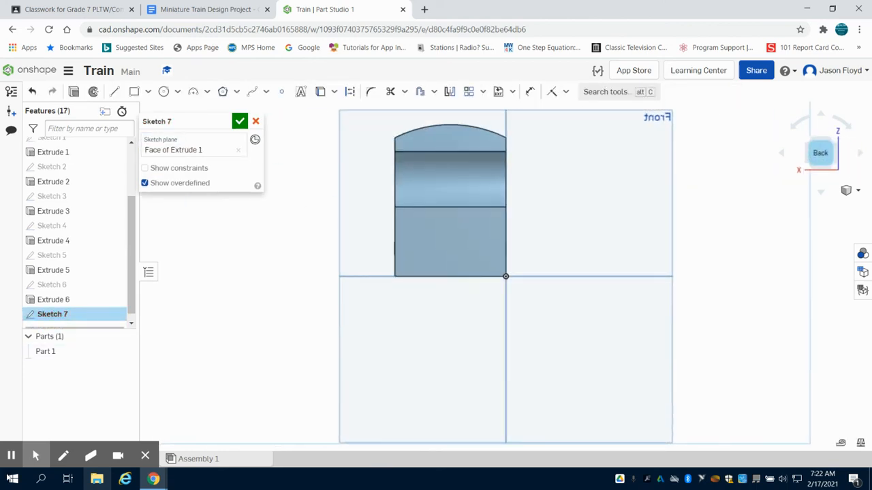
- Sketch a 0.25 in diameter circle near the middle of the rear face's lower block
click(163, 92)
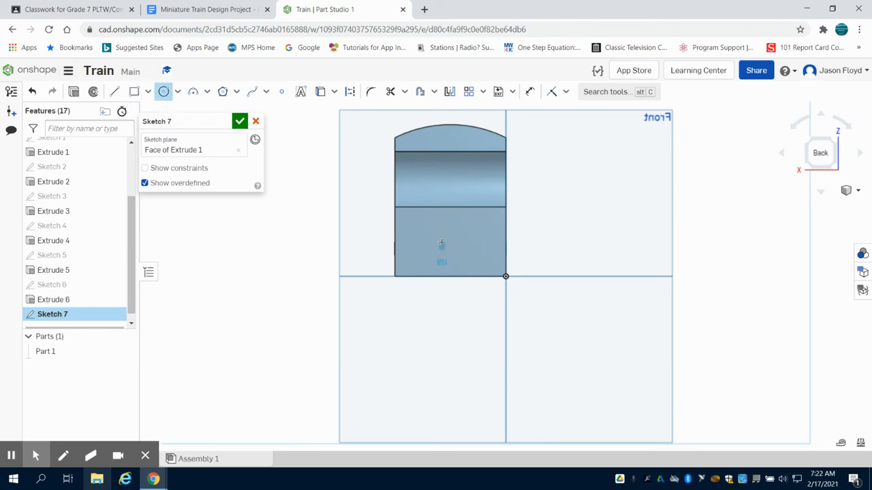
click(442, 242)
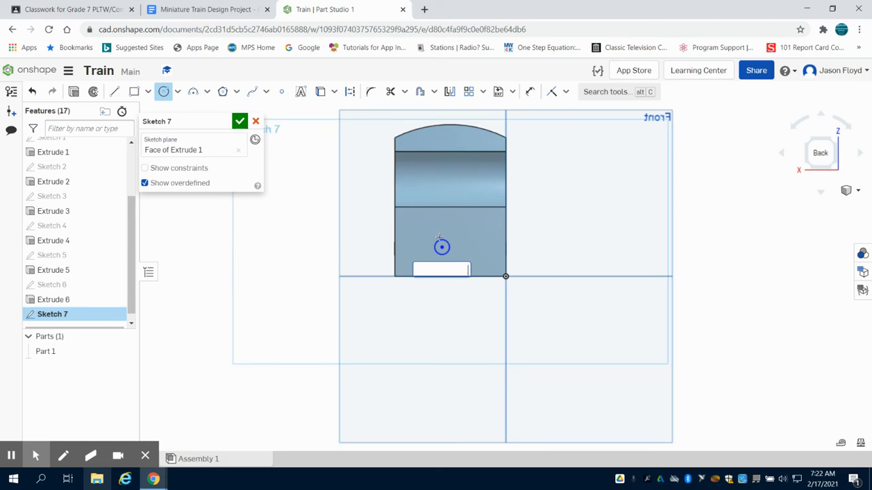
text(25)
key(Return)
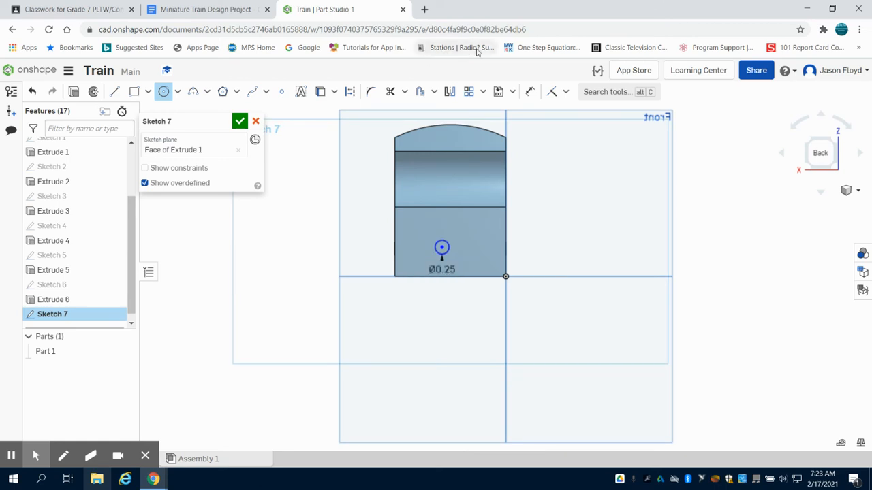
- Dimension the rear circle's center 1 in horizontally from the block's side edge at the origin
click(529, 91)
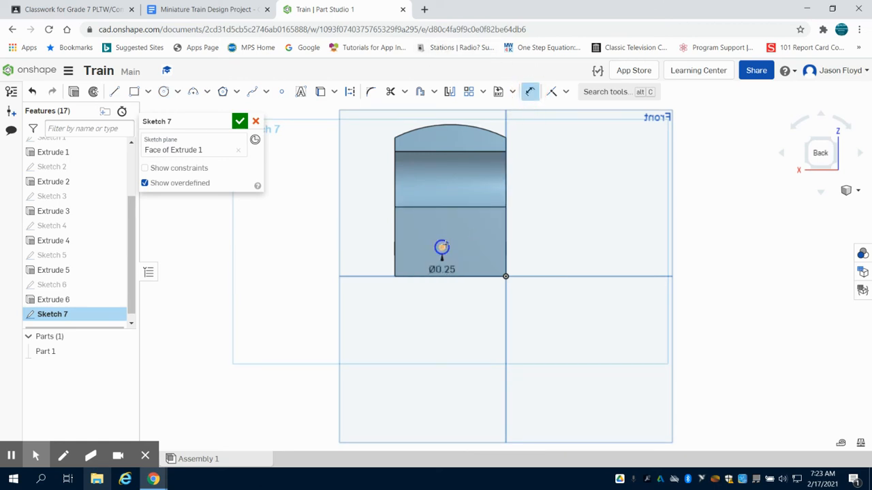
click(504, 242)
right_click(555, 255)
click(572, 263)
click(508, 256)
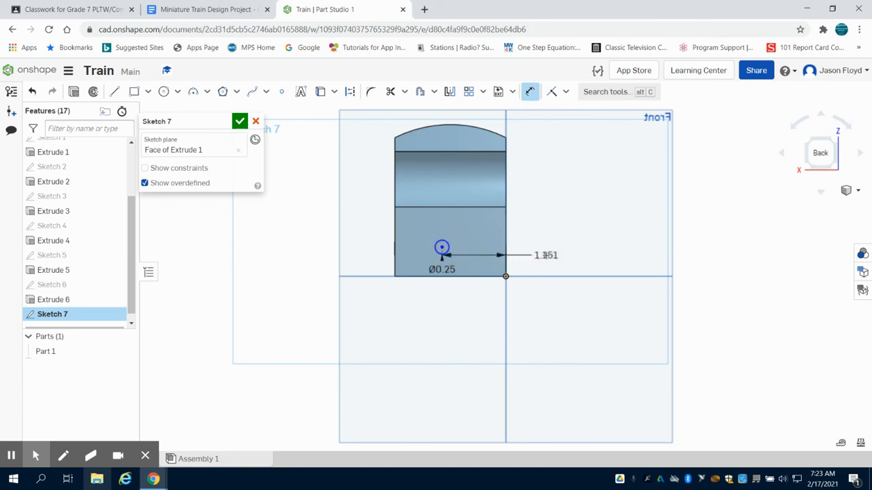
click(545, 256)
text(1)
key(Return)
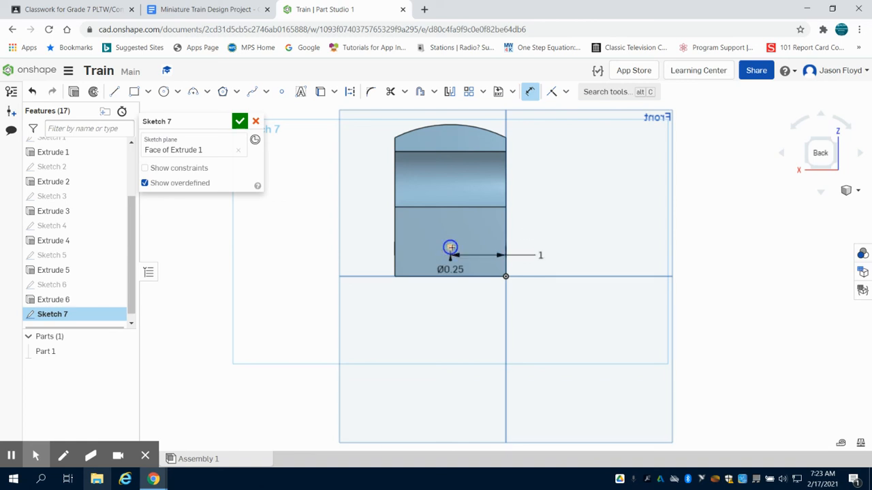
- Dimension the rear circle's center 0.375 in above the rear face's bottom edge
click(451, 247)
click(418, 276)
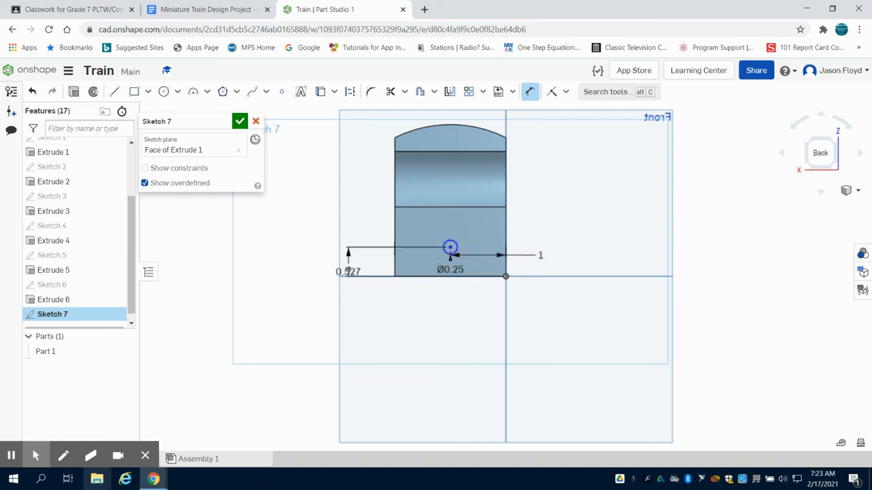
click(342, 272)
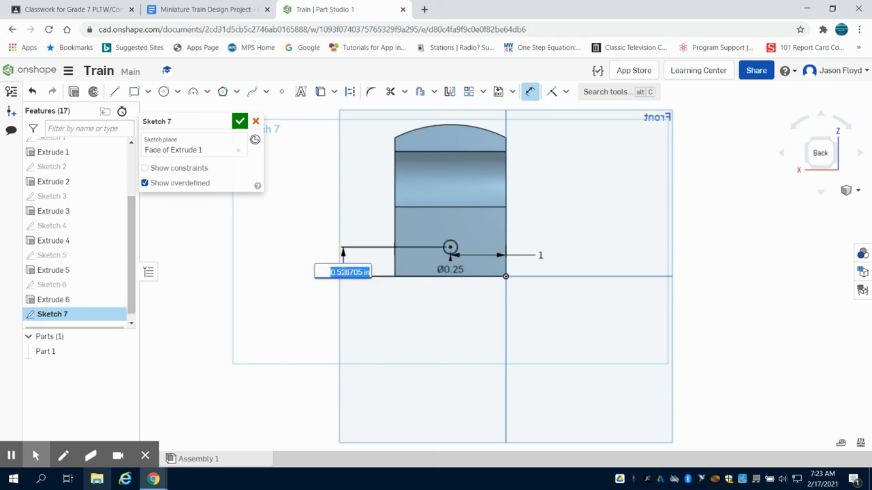
text(.375)
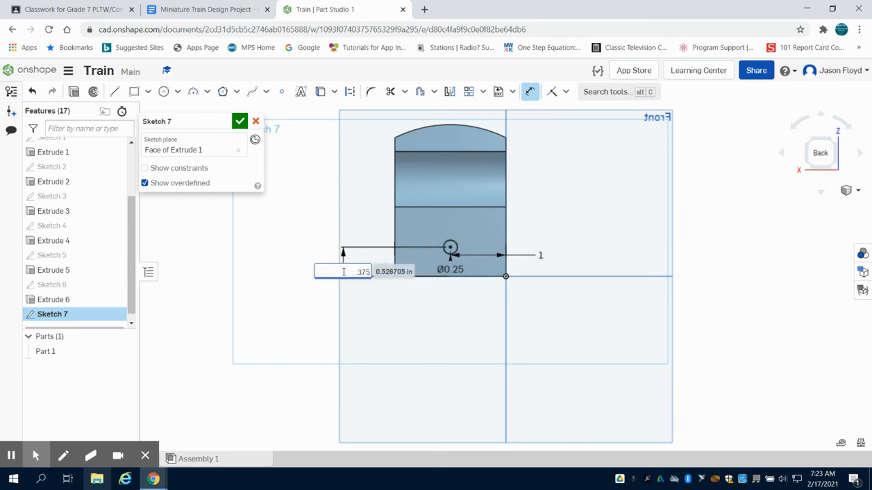
key(Return)
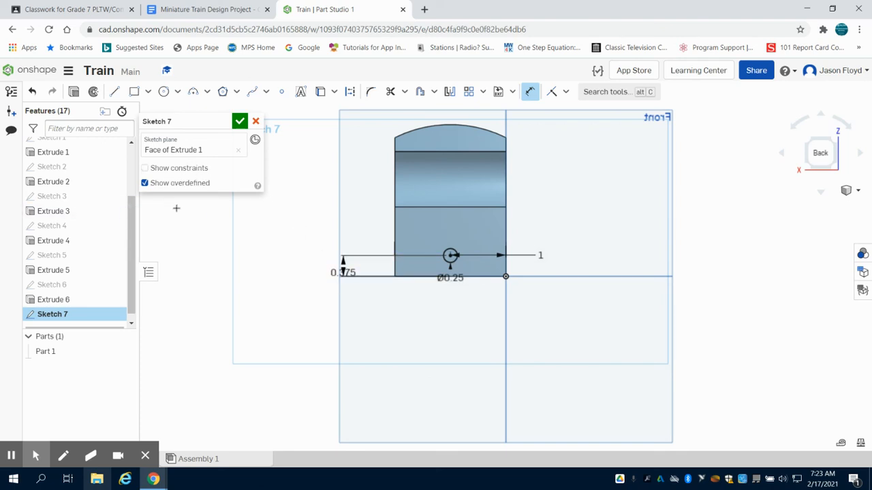
- Cut the 0.25 in circle into the locomotive's rear face with a blind Extrude set to remove material
click(74, 91)
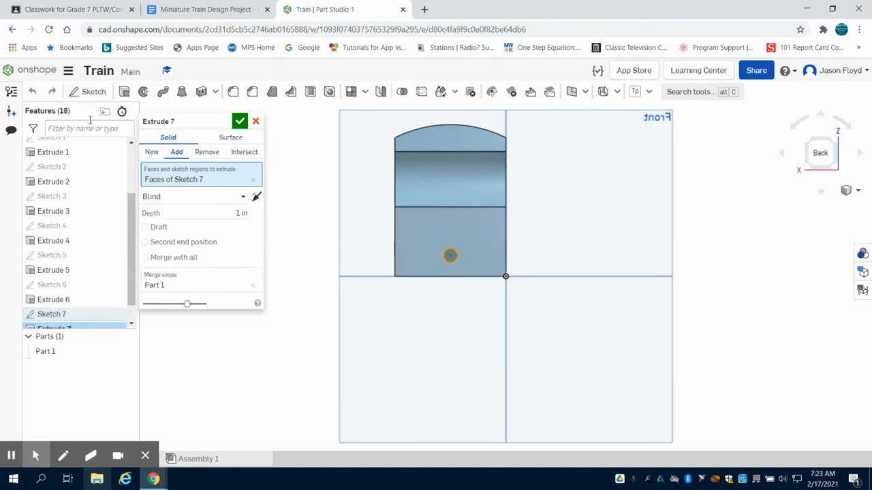
click(207, 153)
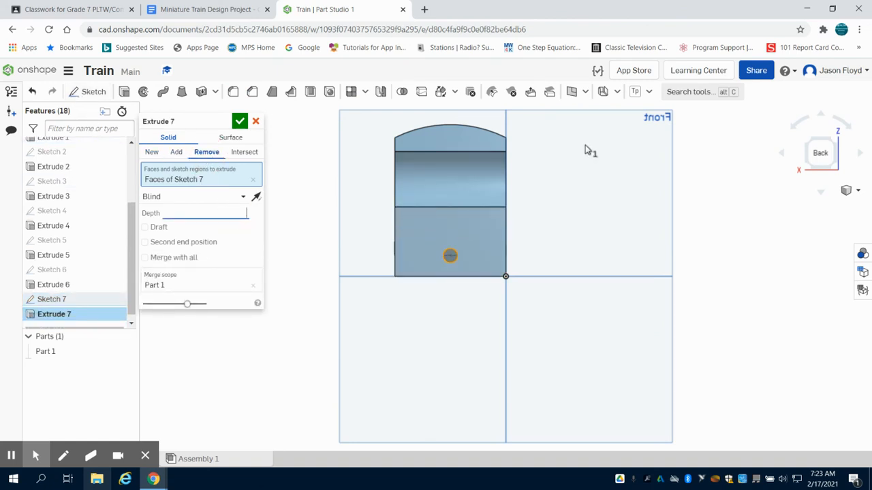
click(239, 121)
right_drag(645, 239, 664, 255)
click(804, 154)
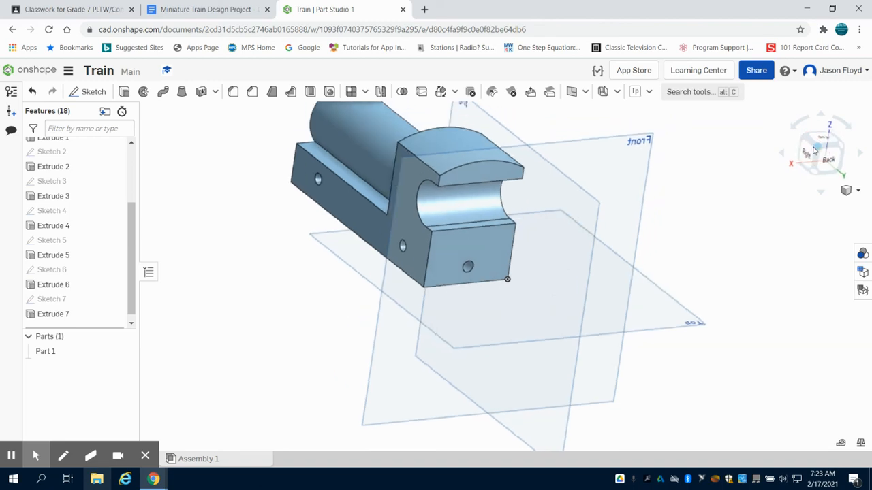